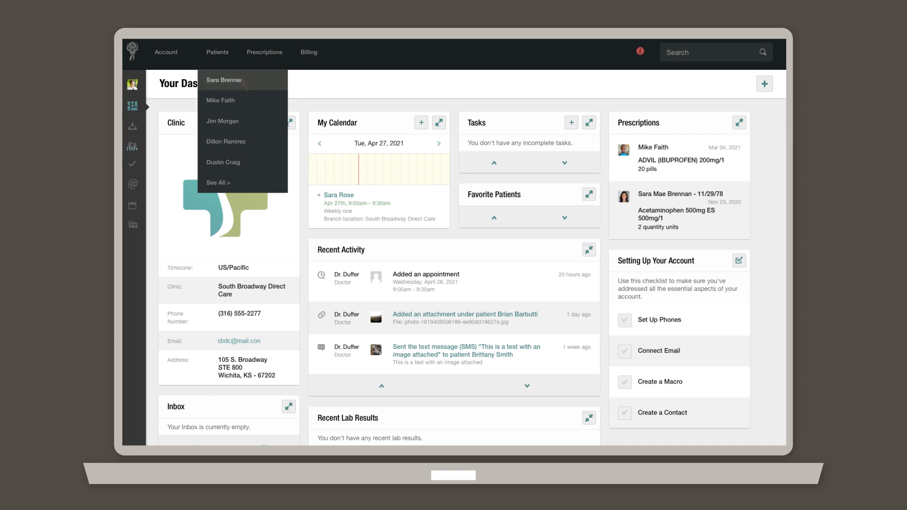
{"action": "left_click", "coordinate": [246, 84]}
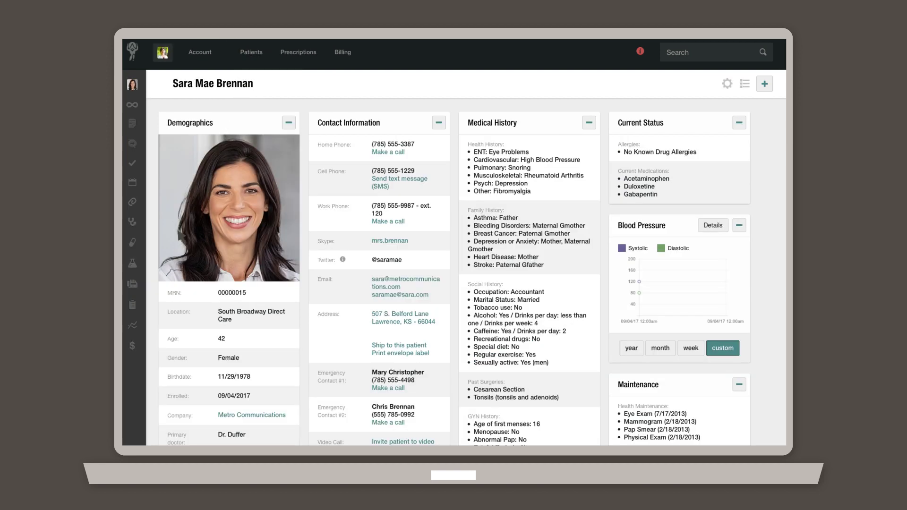
{"action": "left_click", "coordinate": [132, 346]}
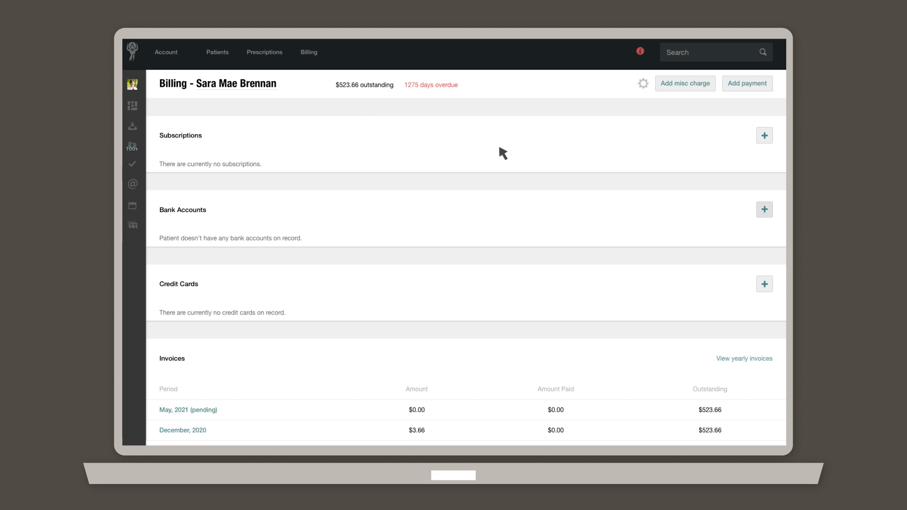
Start a new bank account entry from the Bank Accounts section
{"action": "left_click", "coordinate": [764, 210]}
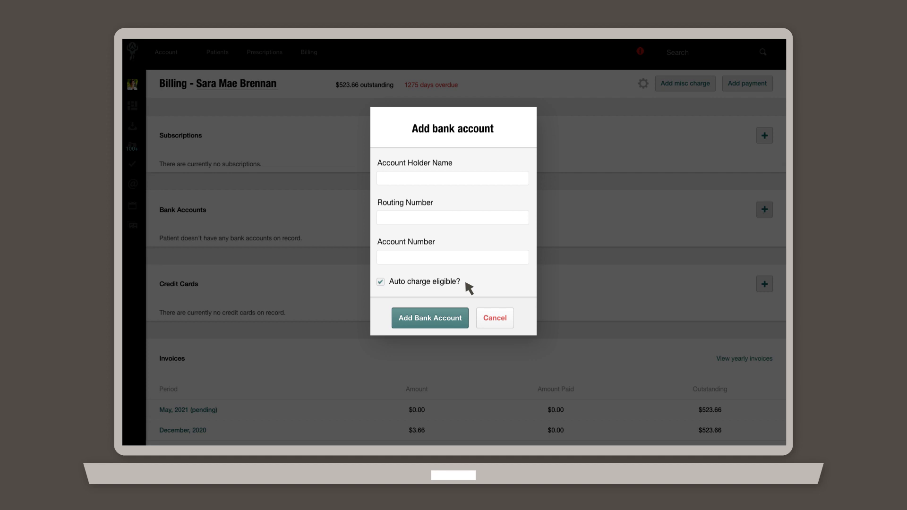
Submit the bank account so it shows as pending with the verification notice
{"action": "left_click", "coordinate": [430, 319]}
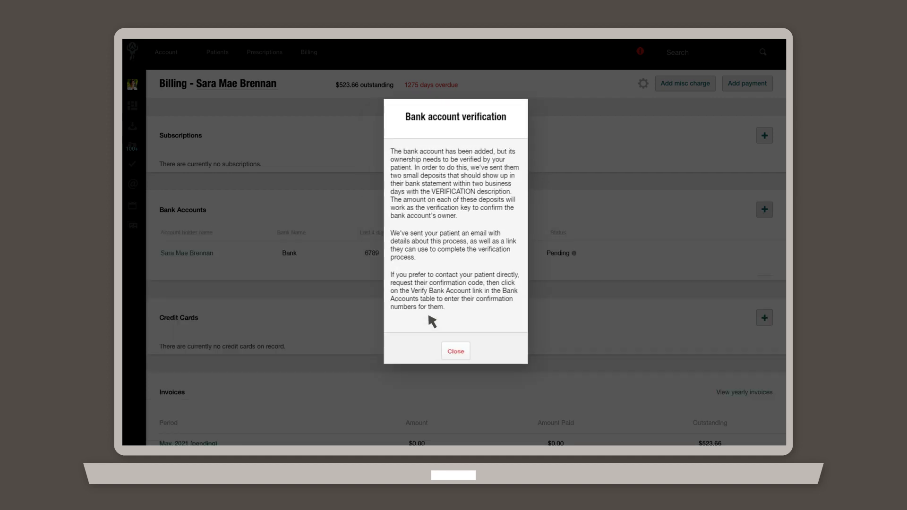